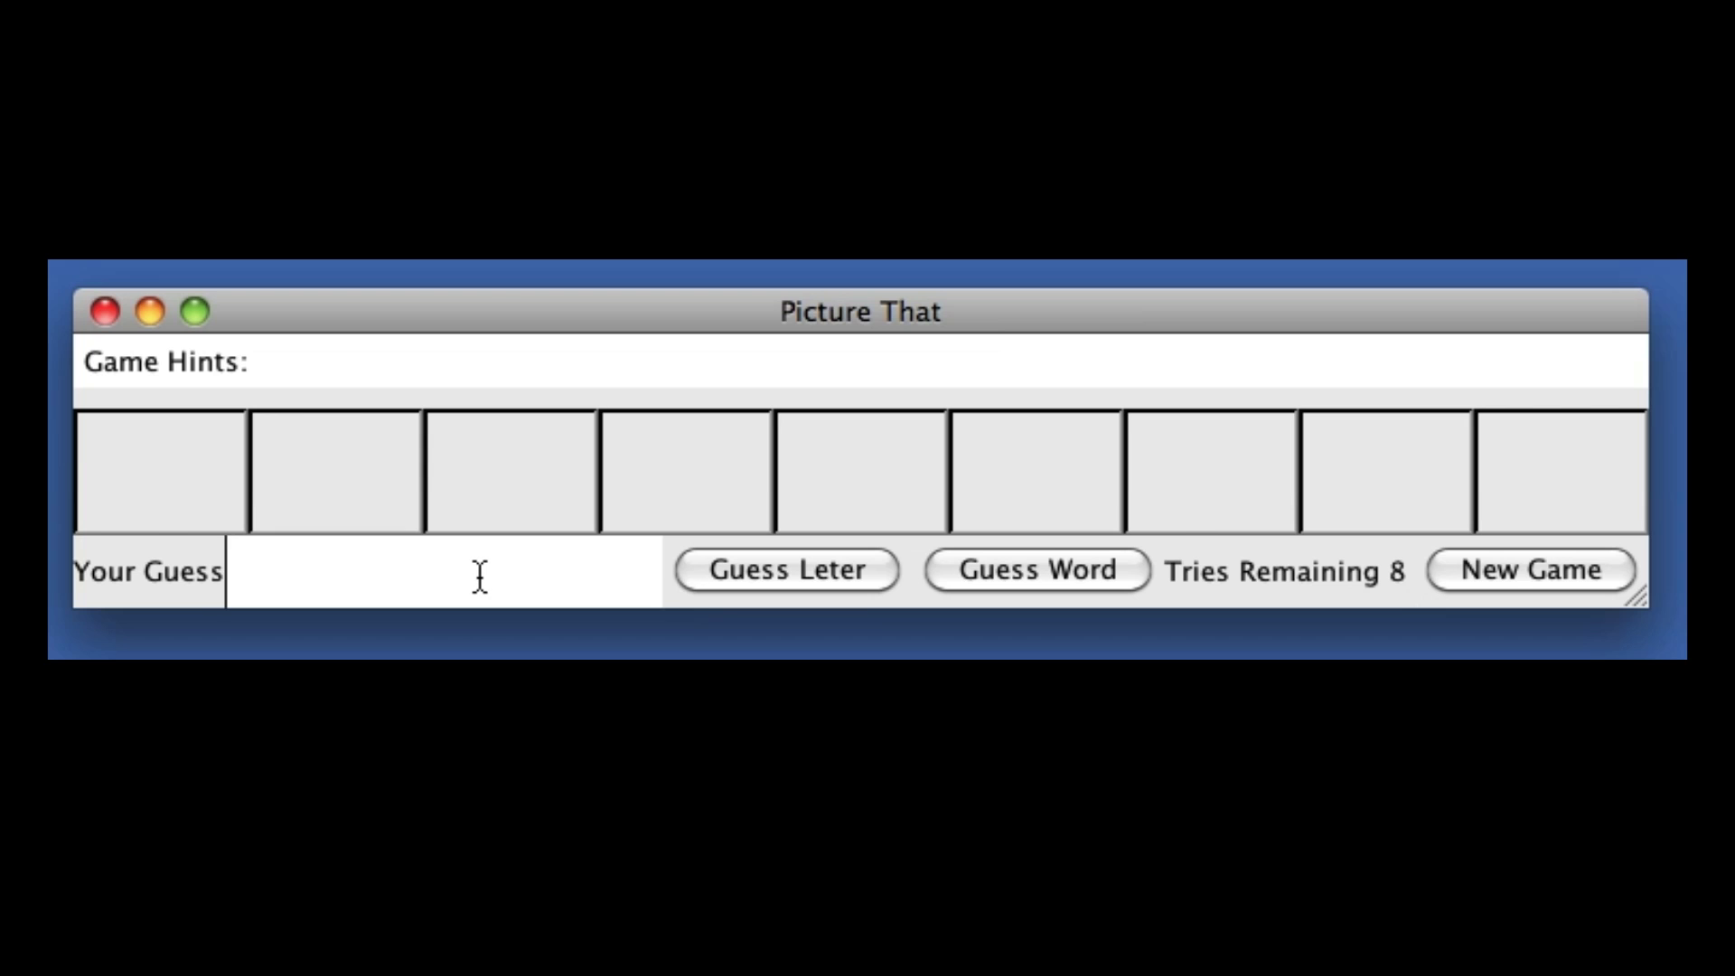
pyautogui.write('a')
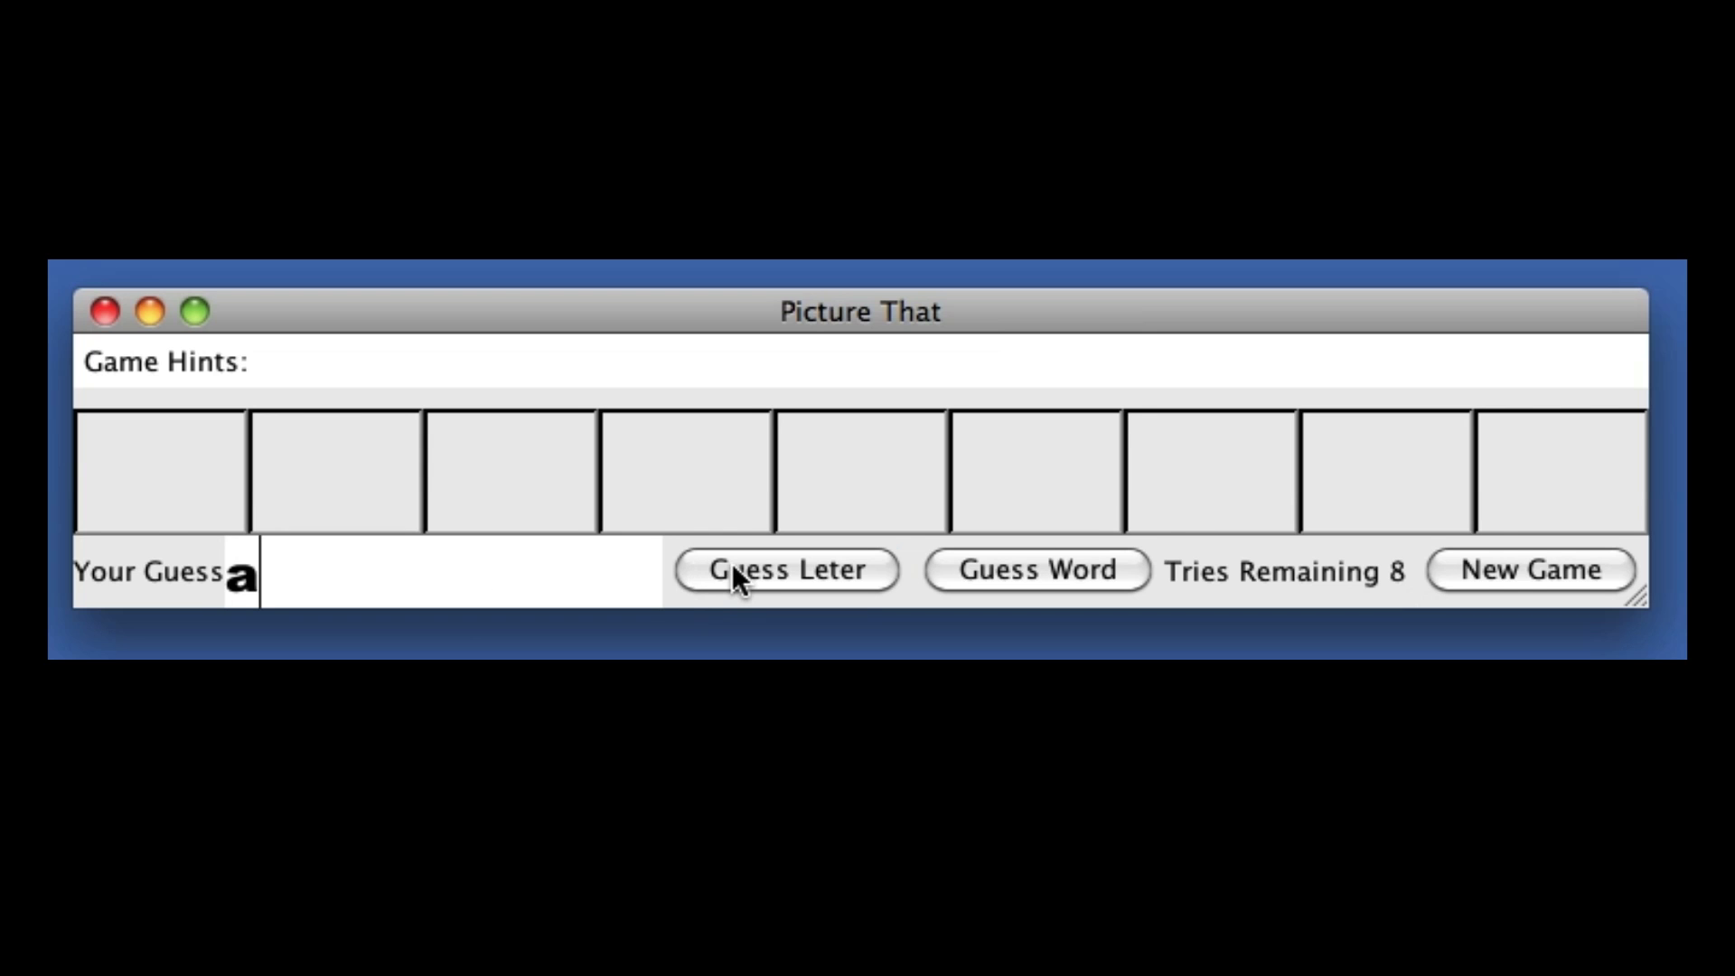
# Guess the letters a and c, revealing four a's and a leading c with 8 tries left
pyautogui.click(732, 576)
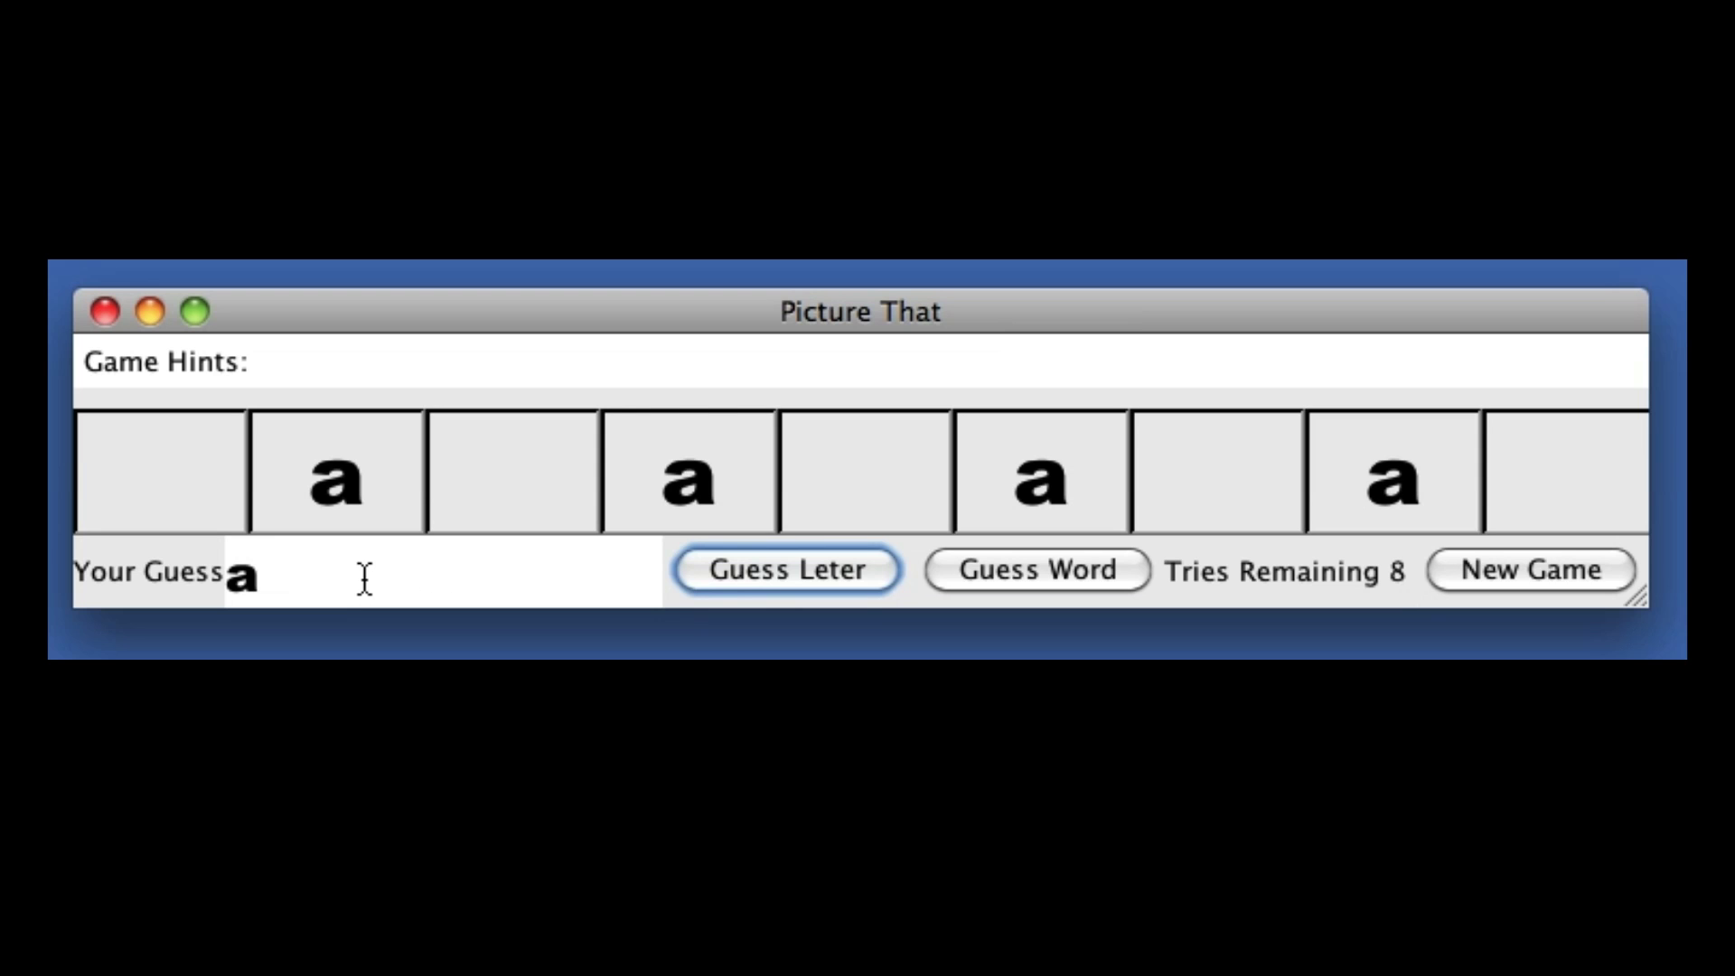
pyautogui.click(329, 571)
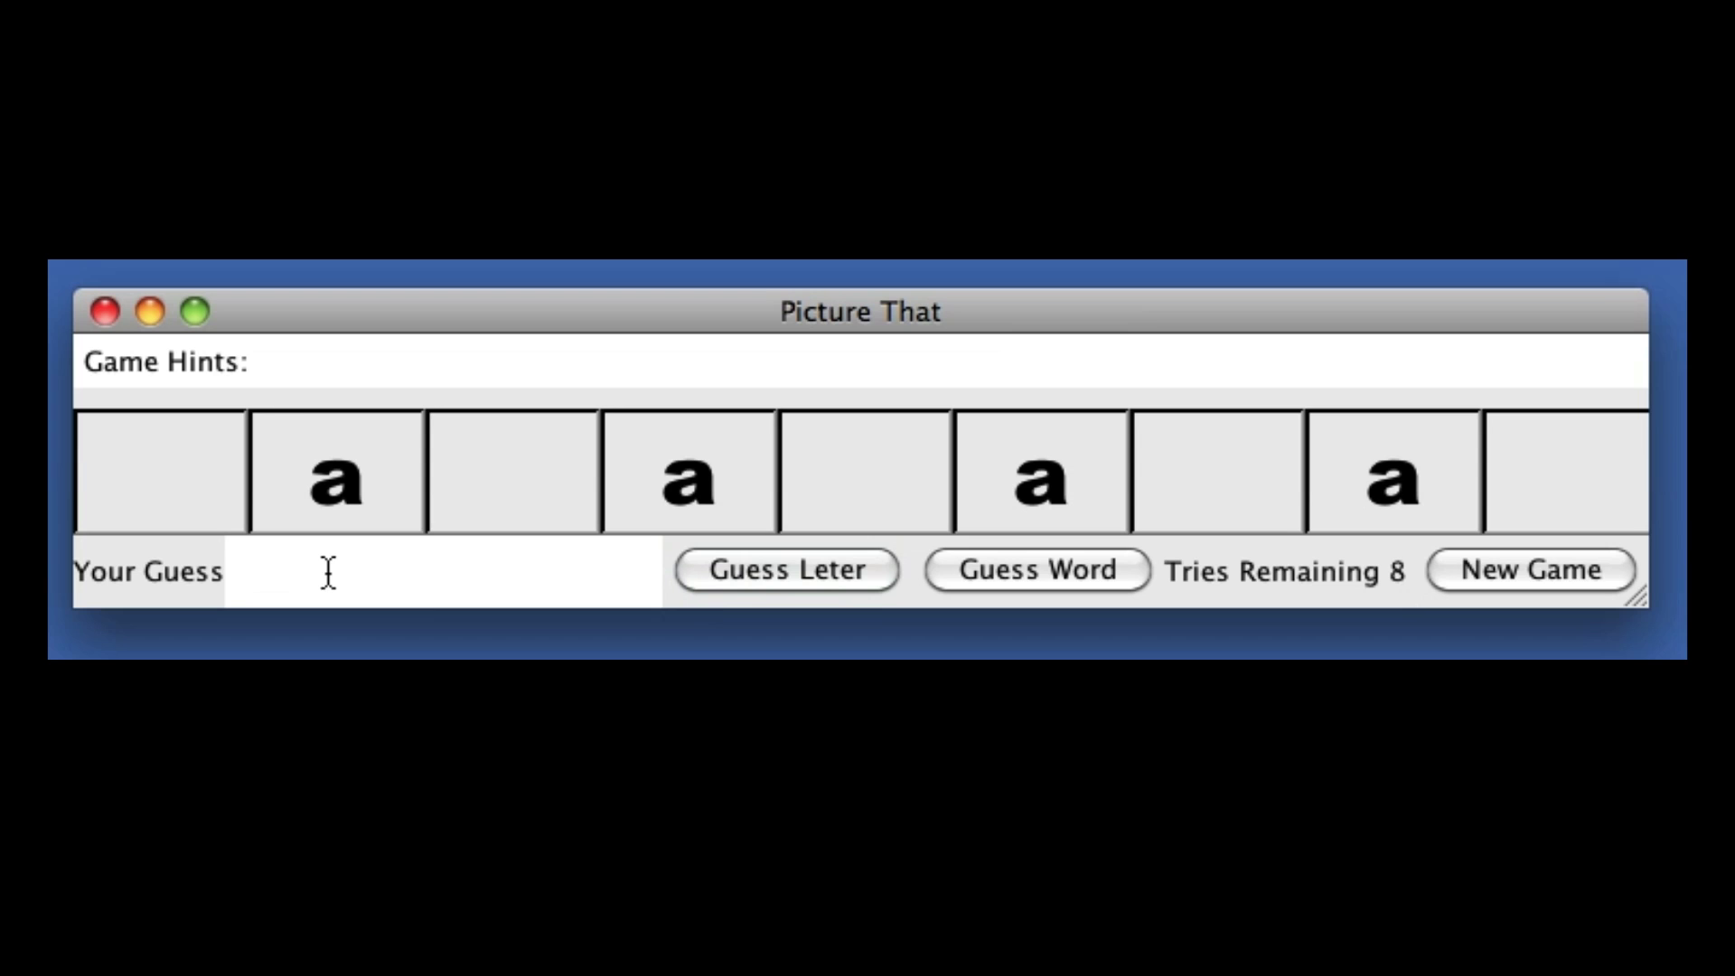
pyautogui.write('c')
pyautogui.click(763, 582)
pyautogui.click(545, 560)
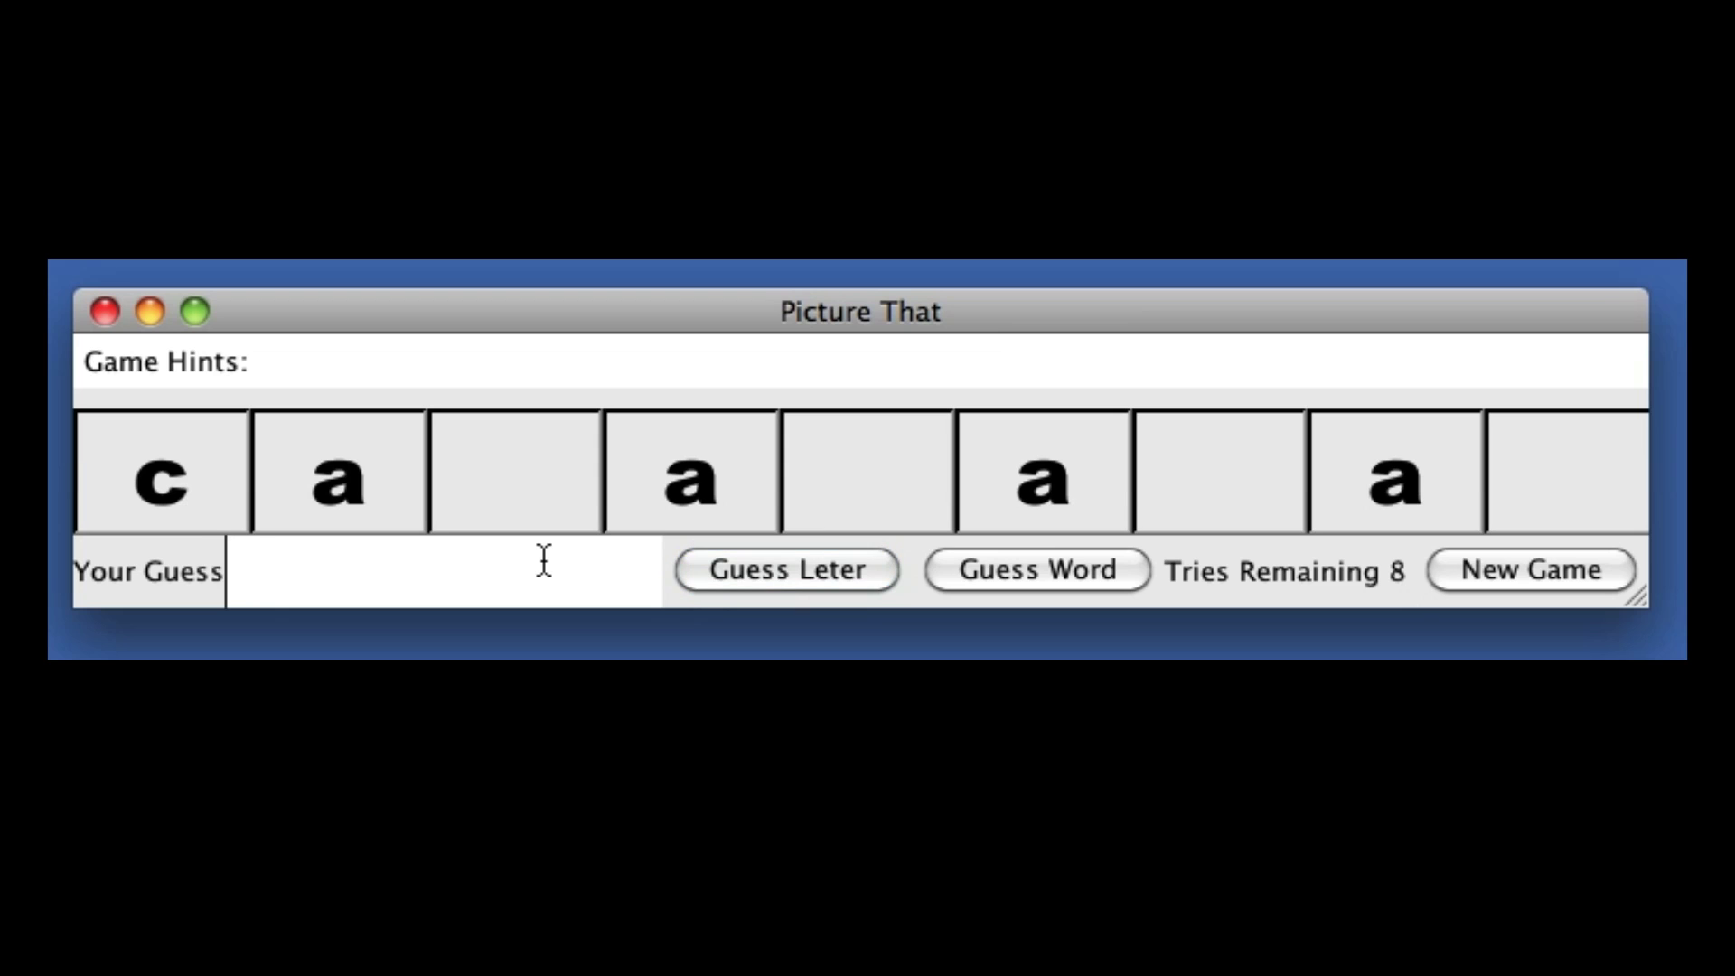
pyautogui.write('d')
# Guess d, z and n: the misses leave 6 tries, and n fills the final box
pyautogui.click(777, 571)
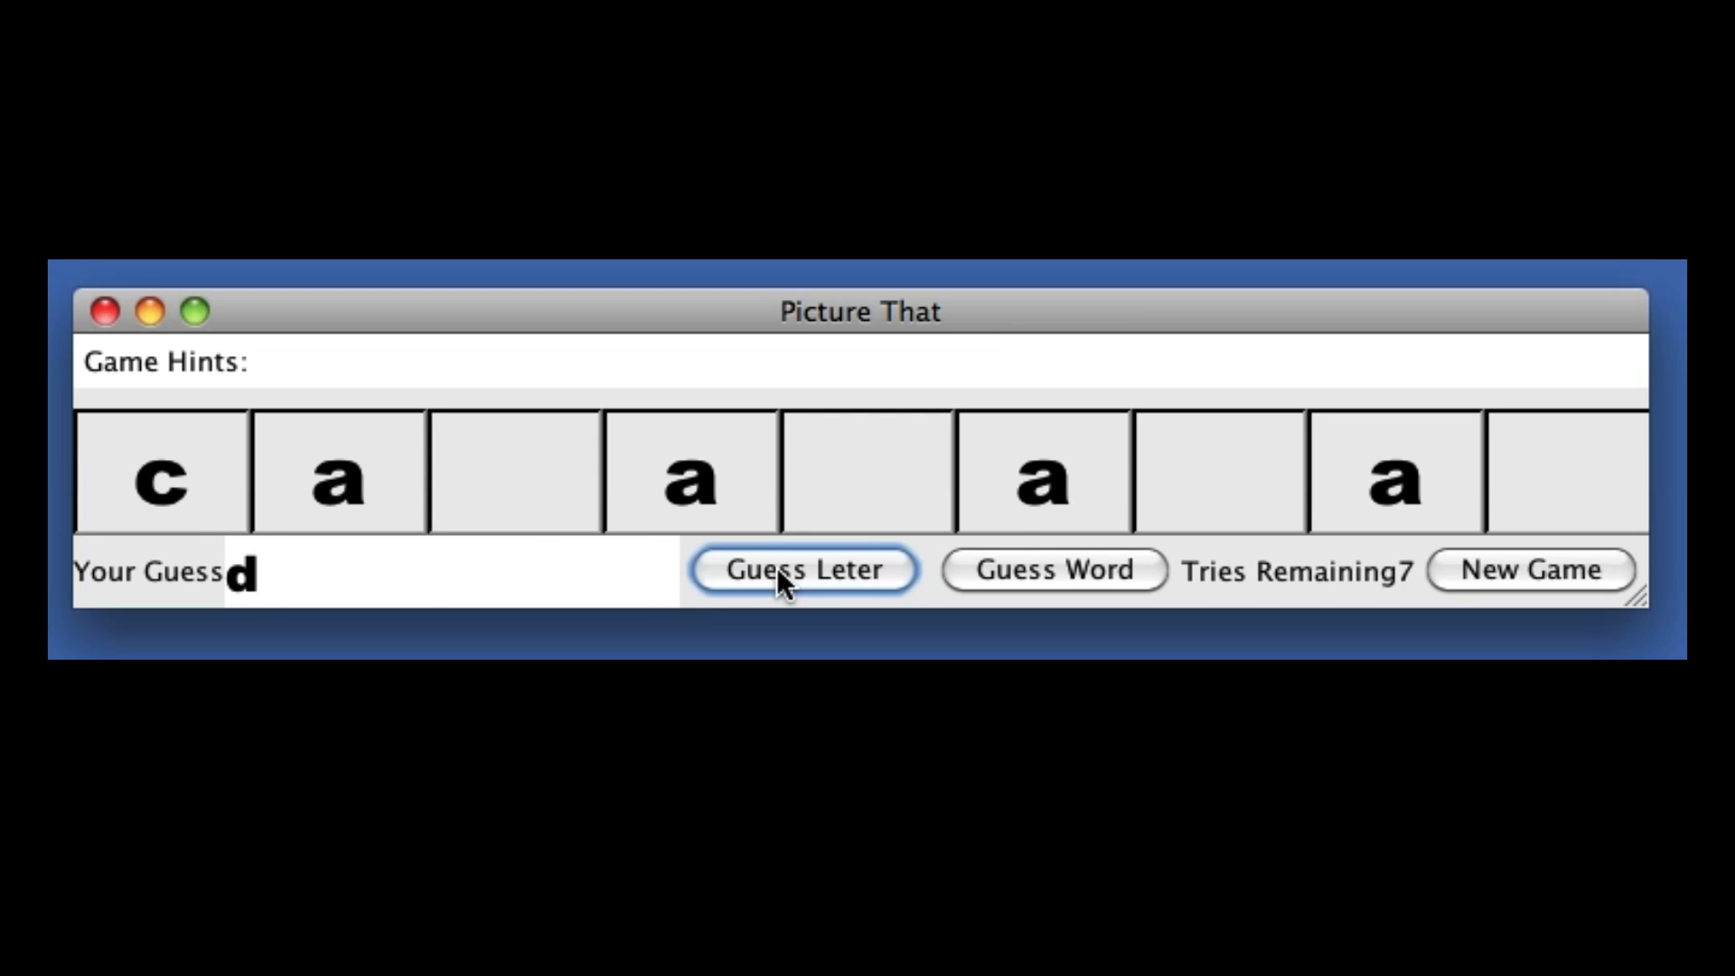
pyautogui.click(559, 574)
pyautogui.write('z')
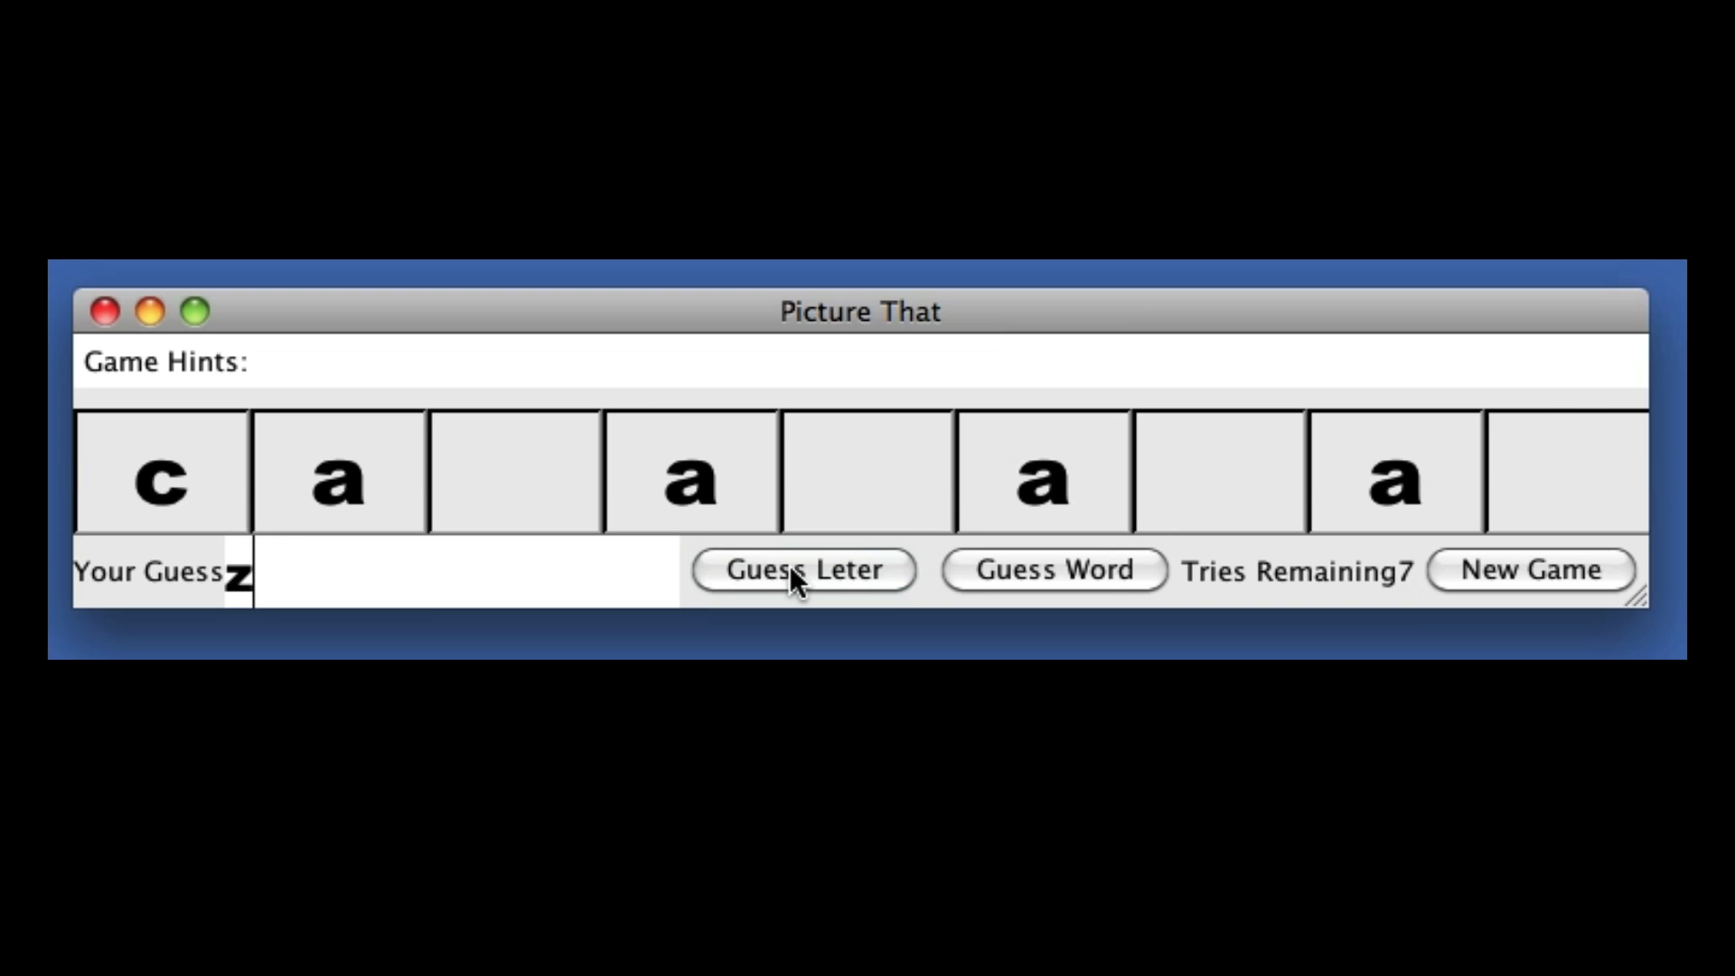
pyautogui.click(790, 569)
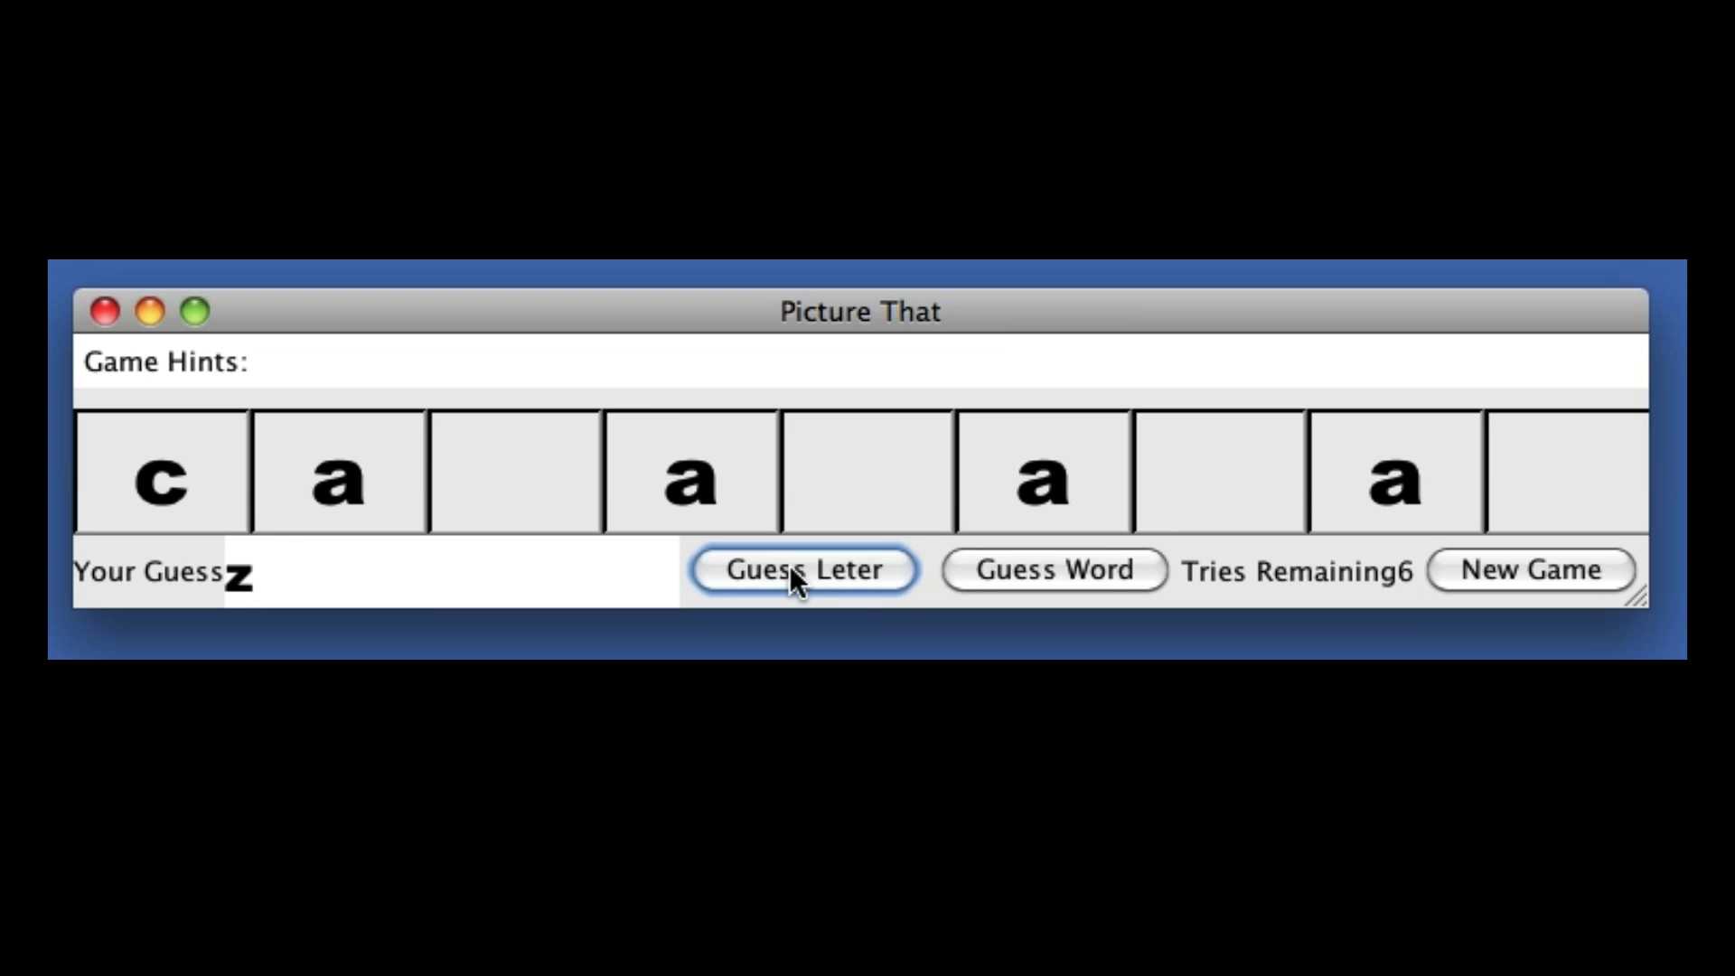
pyautogui.click(492, 578)
pyautogui.write('n')
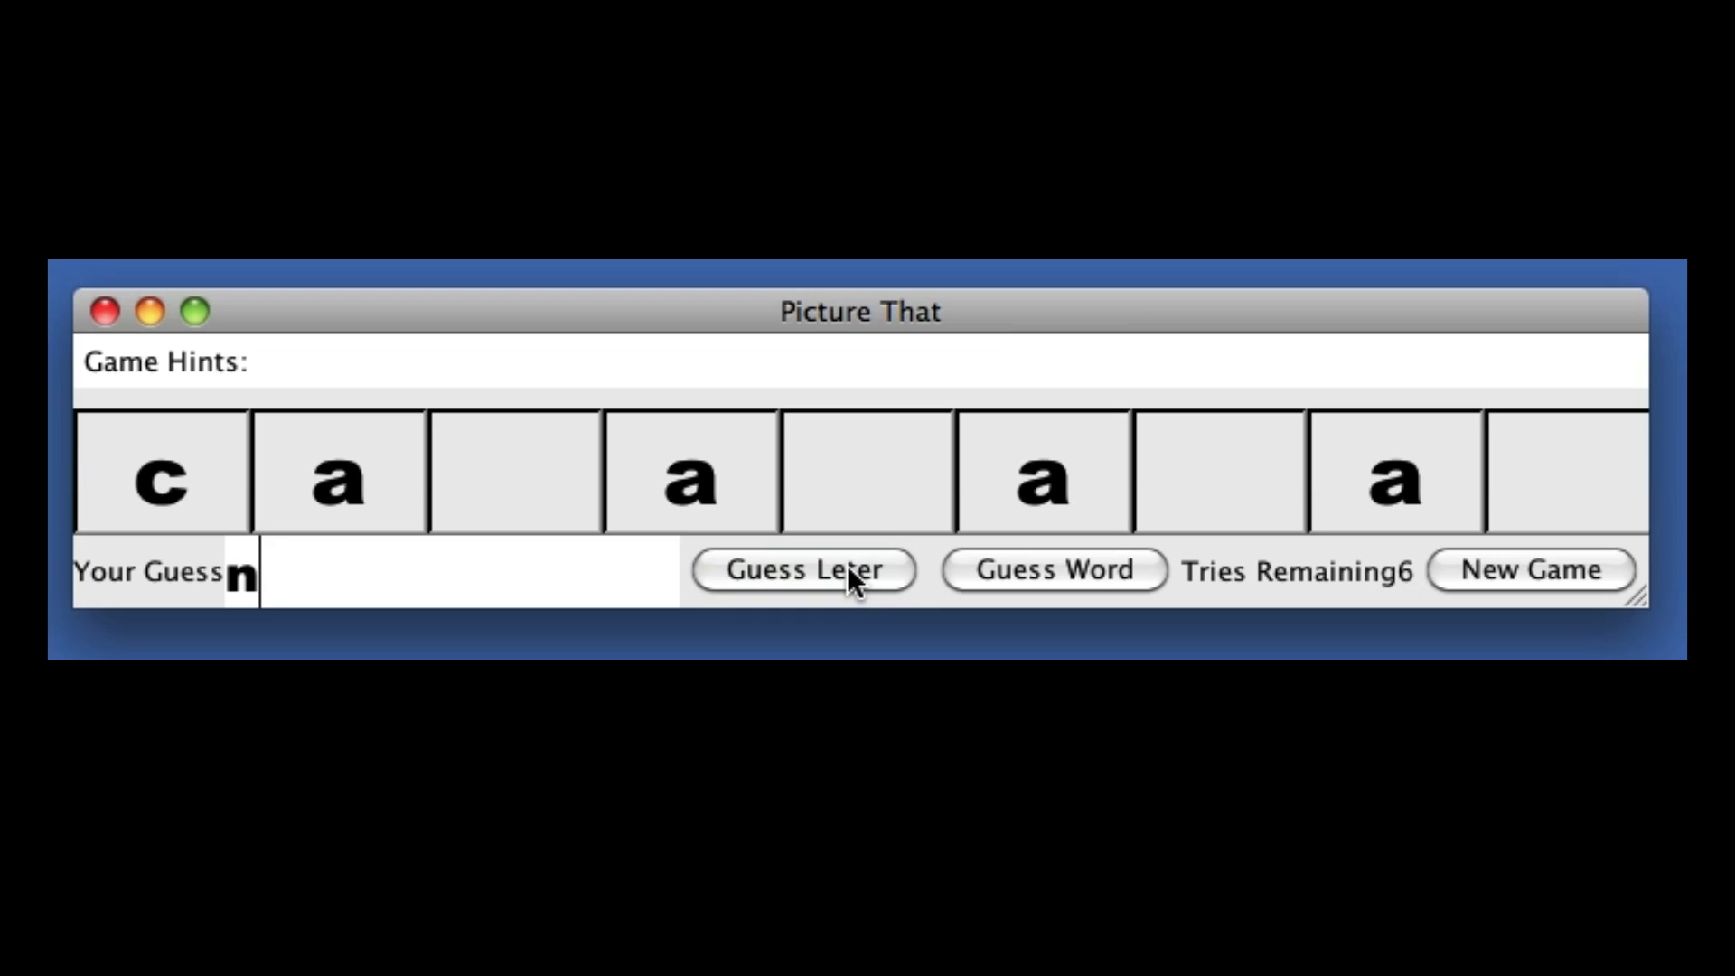
pyautogui.click(848, 570)
# Submit 'catamaran' as a whole-word guess, solving the puzzle with 6 tries remaining
pyautogui.click(589, 579)
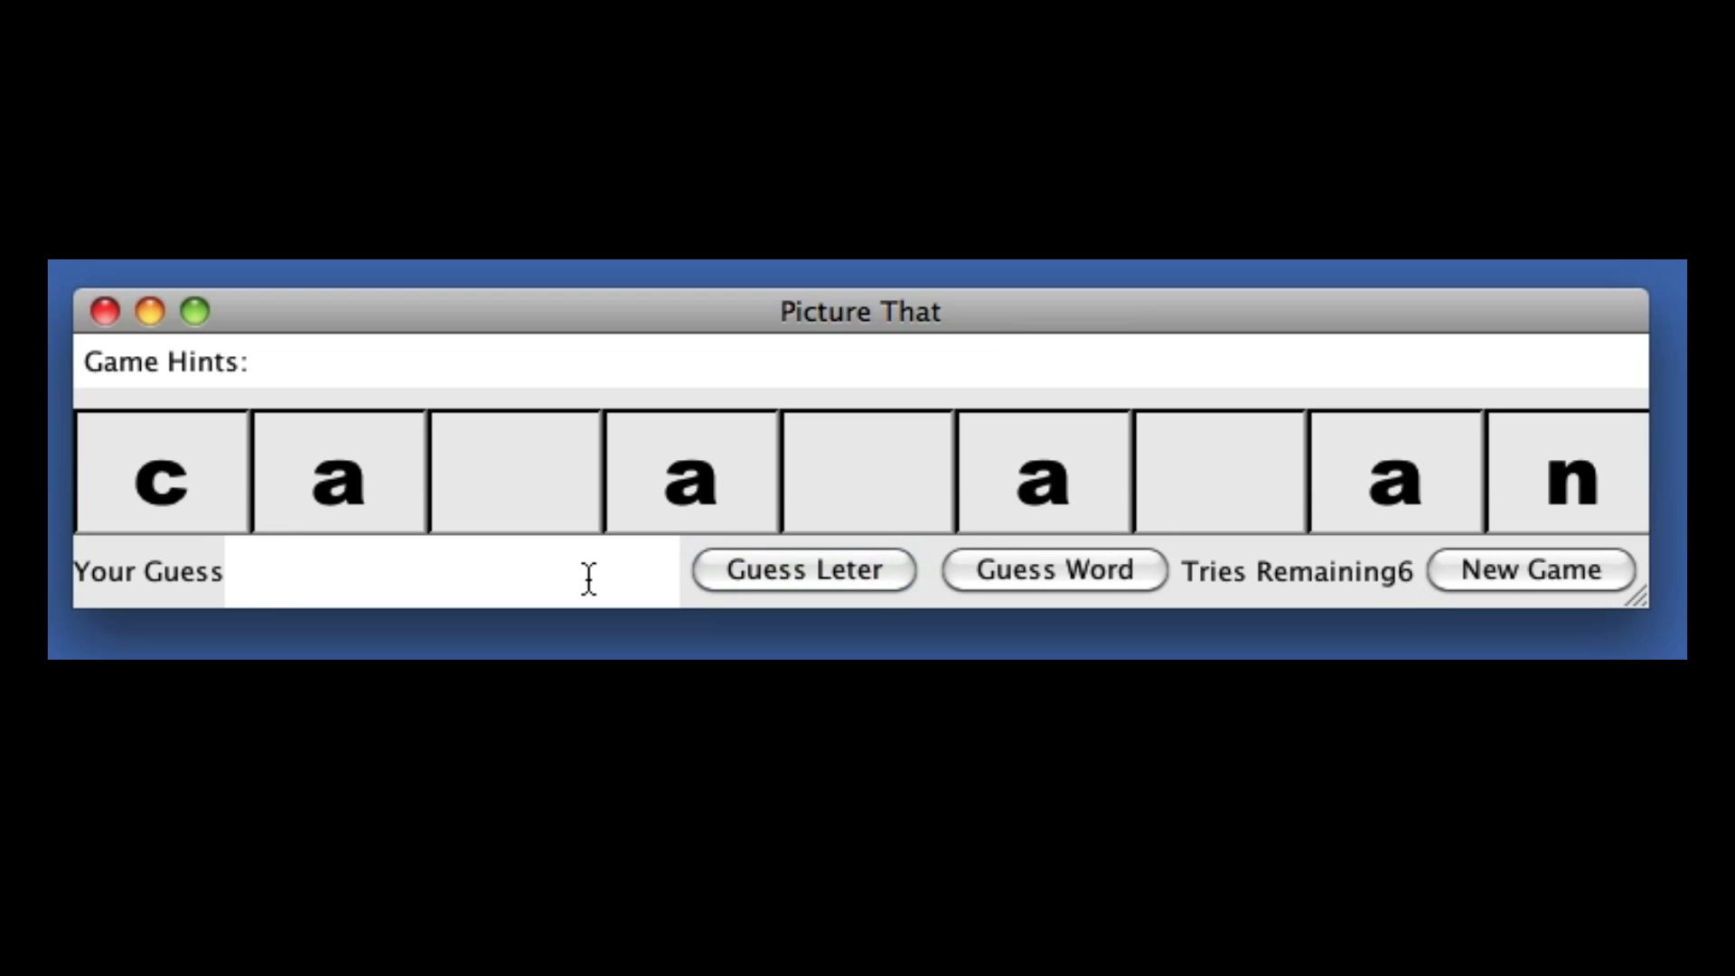
pyautogui.write('cat')
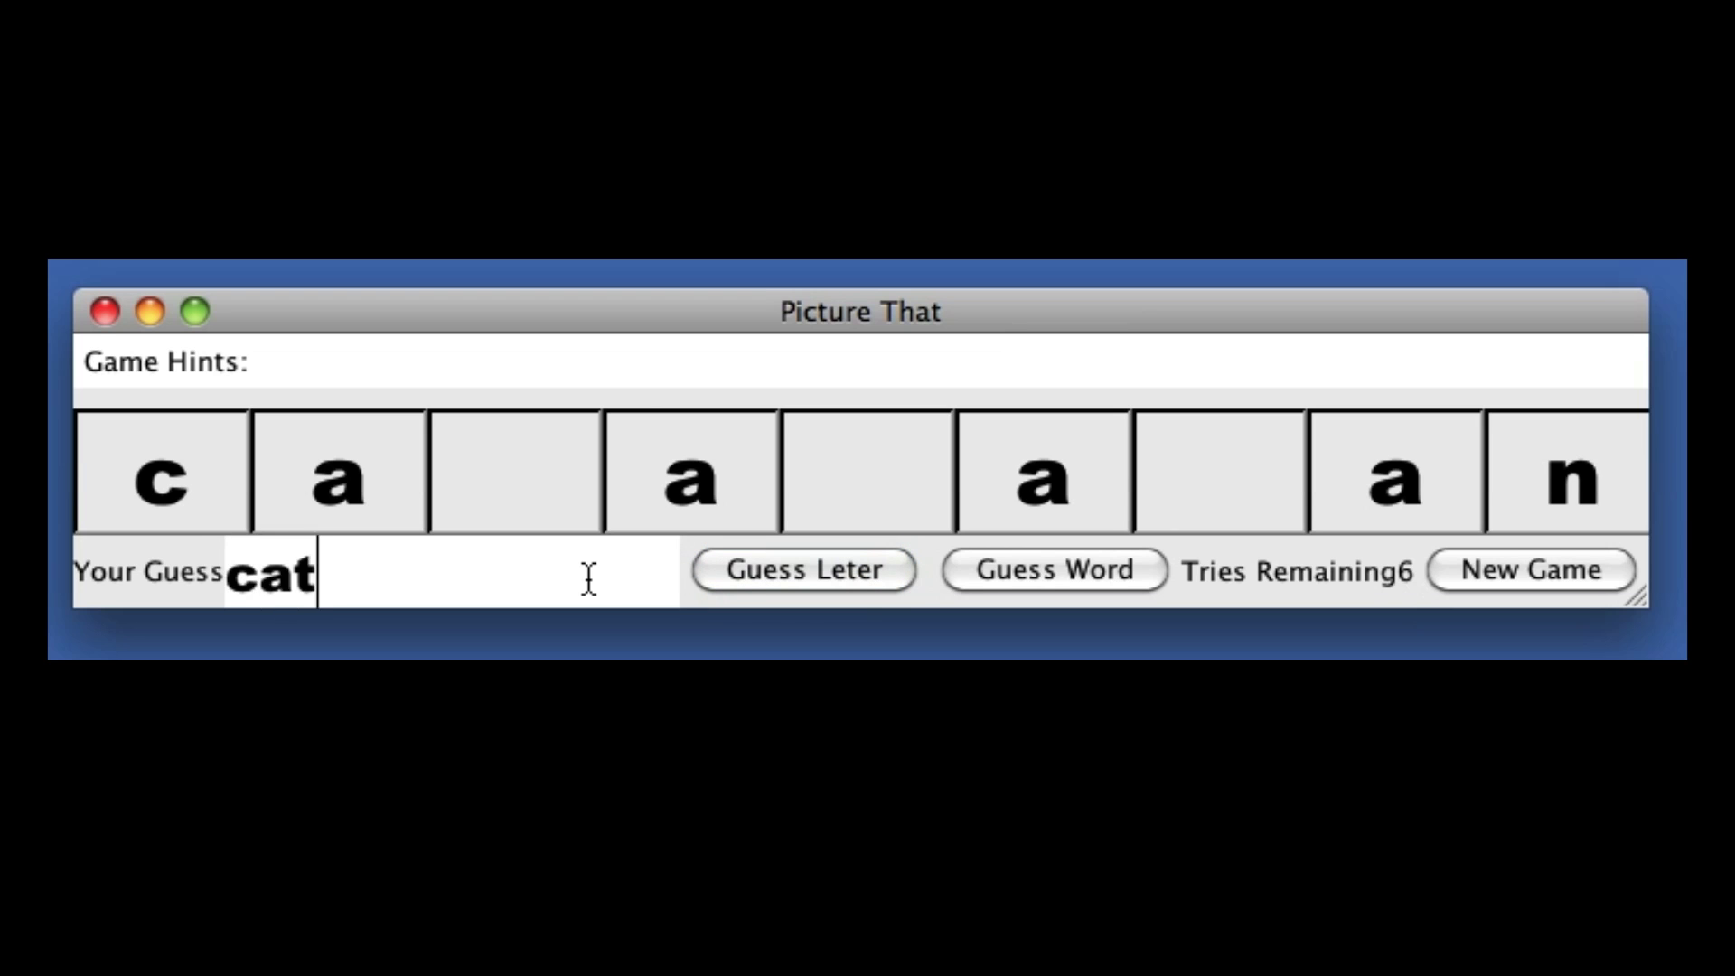
pyautogui.write('amaran')
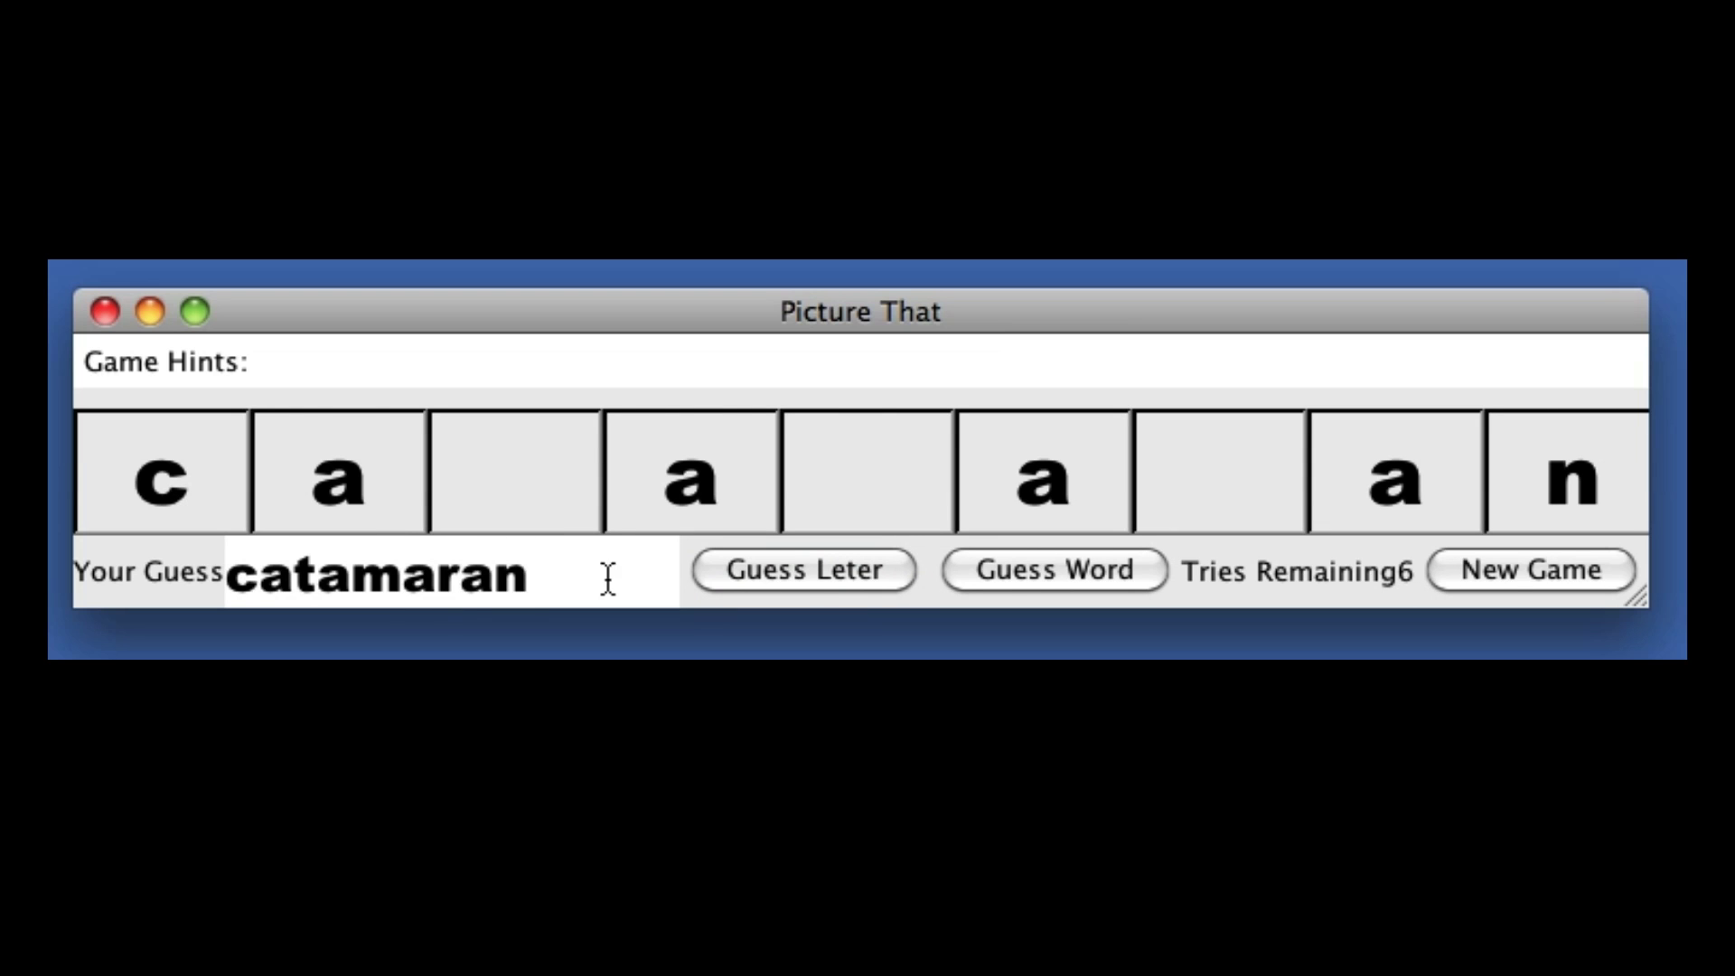
pyautogui.click(1044, 579)
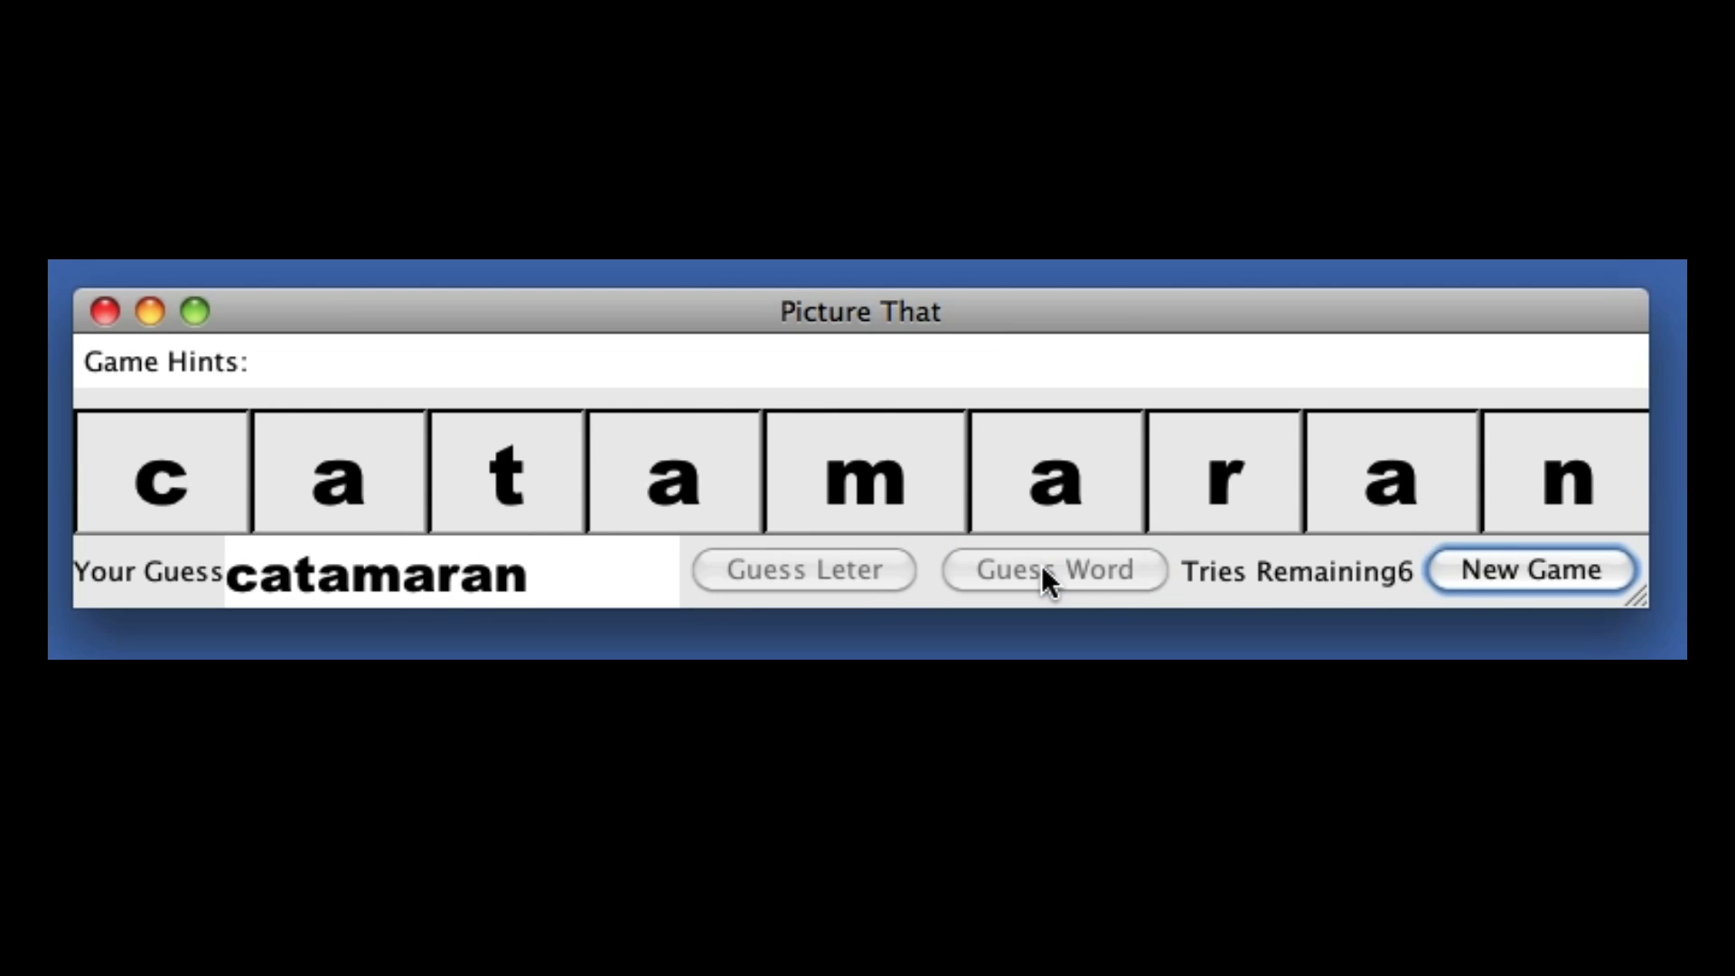